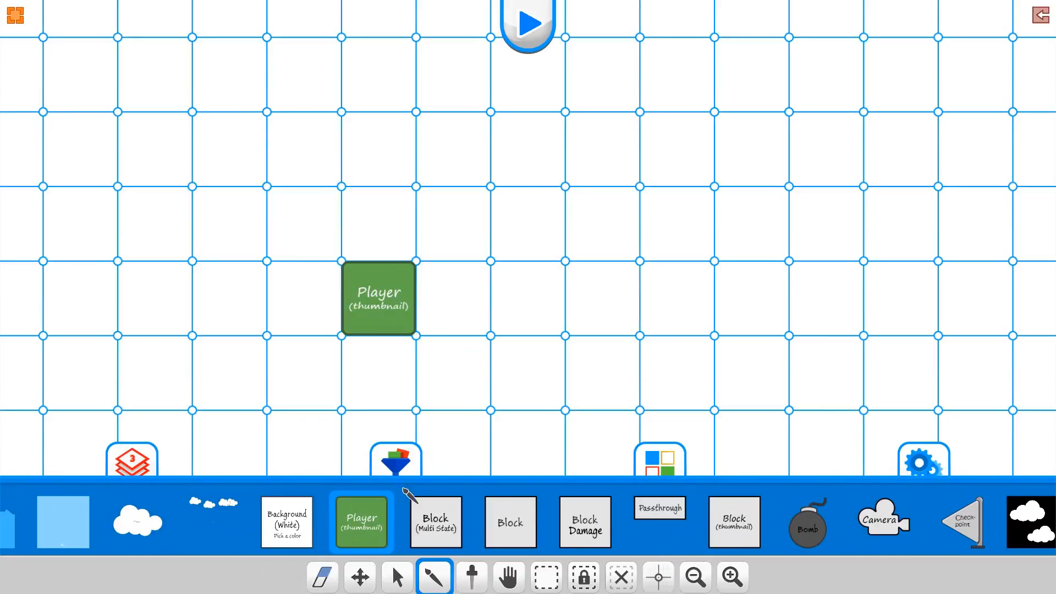
# - Build an 11-tile-wide floor of Block tiles directly under the Player, with one extra Block stacked on each end
pyautogui.click(507, 523)
pyautogui.click(231, 376)
pyautogui.moveTo(286, 385); pyautogui.dragTo(900, 372)
pyautogui.click(896, 313)
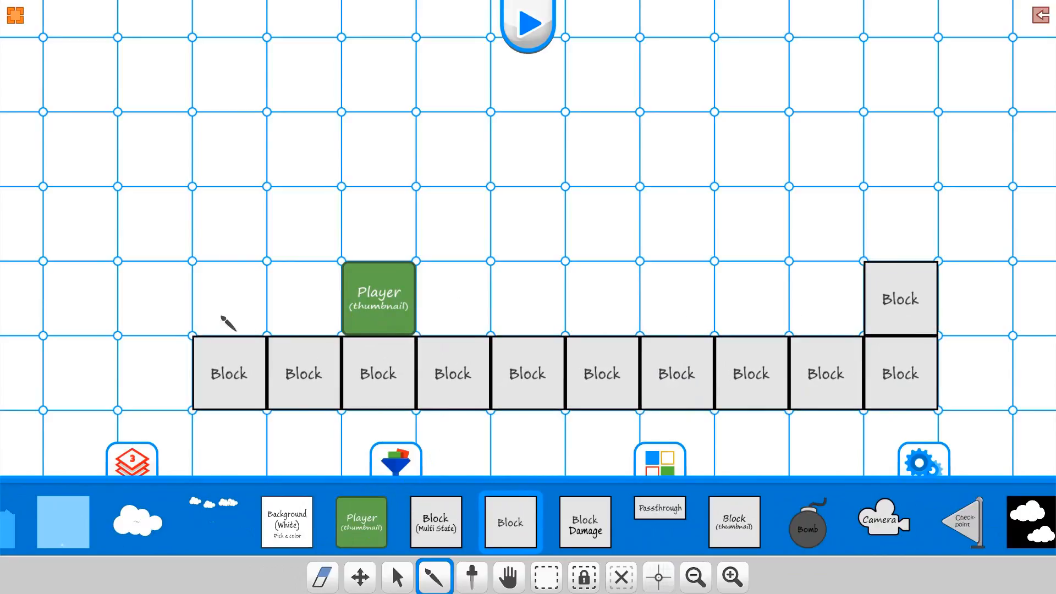
pyautogui.click(163, 325)
pyautogui.click(152, 367)
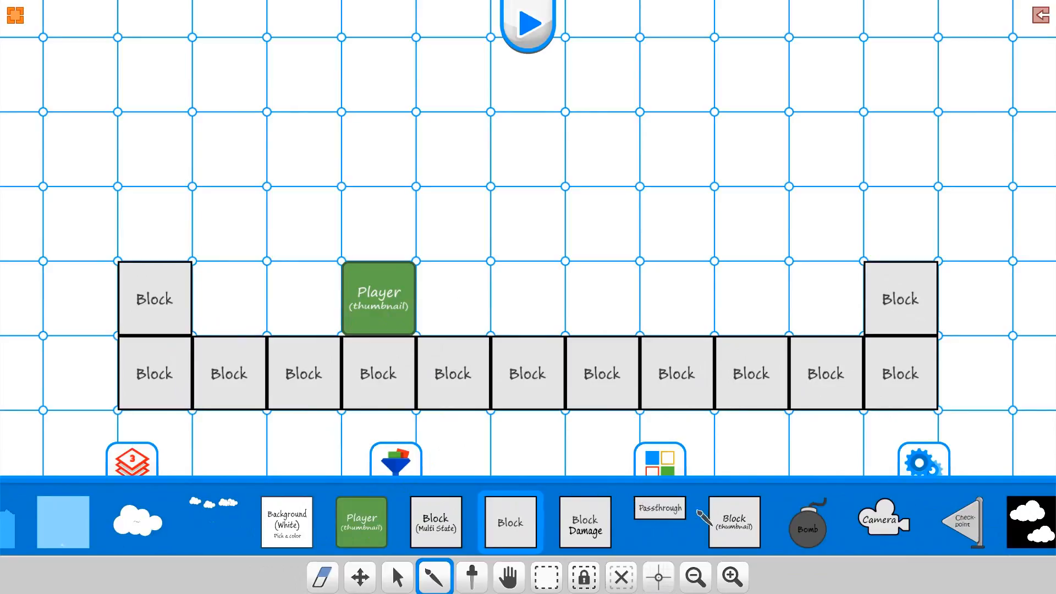
# - Place a Goal tile three cells to the right of the Player and one row higher
pyautogui.scroll(-5, 324, 541)
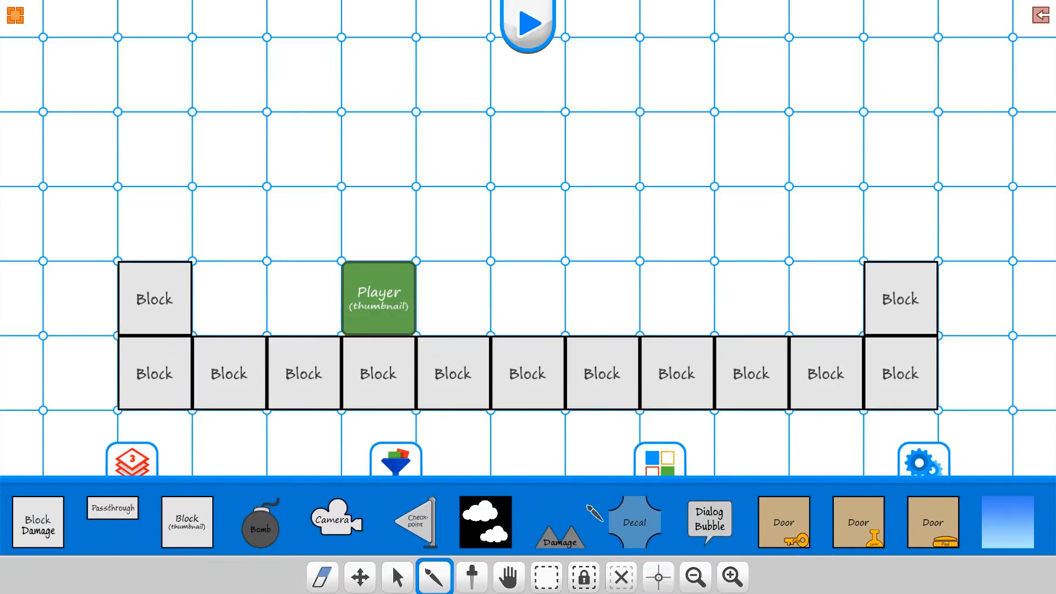
pyautogui.scroll(-5, 316, 537)
pyautogui.scroll(-5, 299, 531)
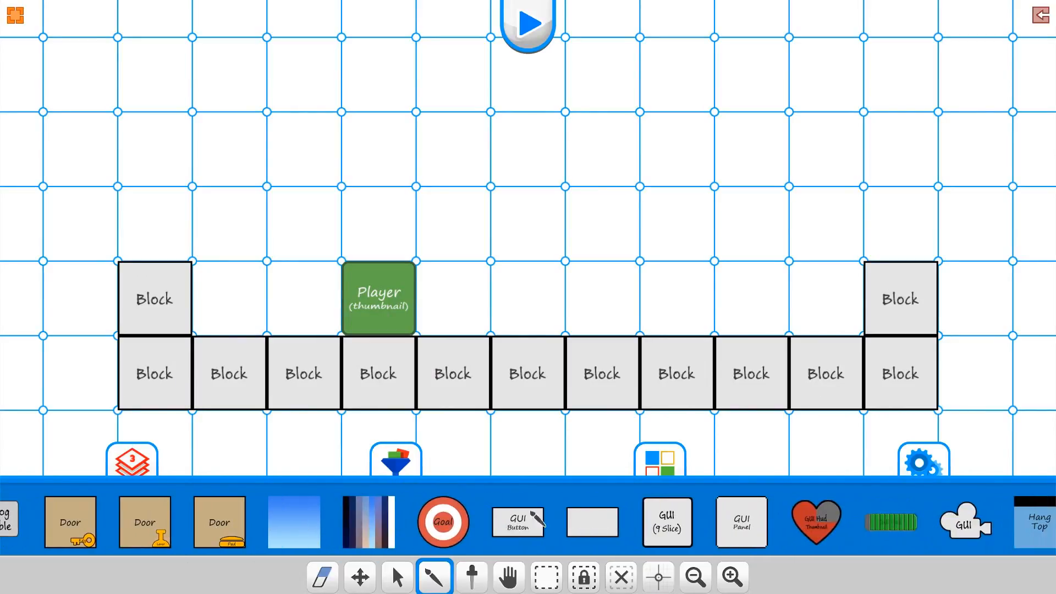
pyautogui.click(70, 525)
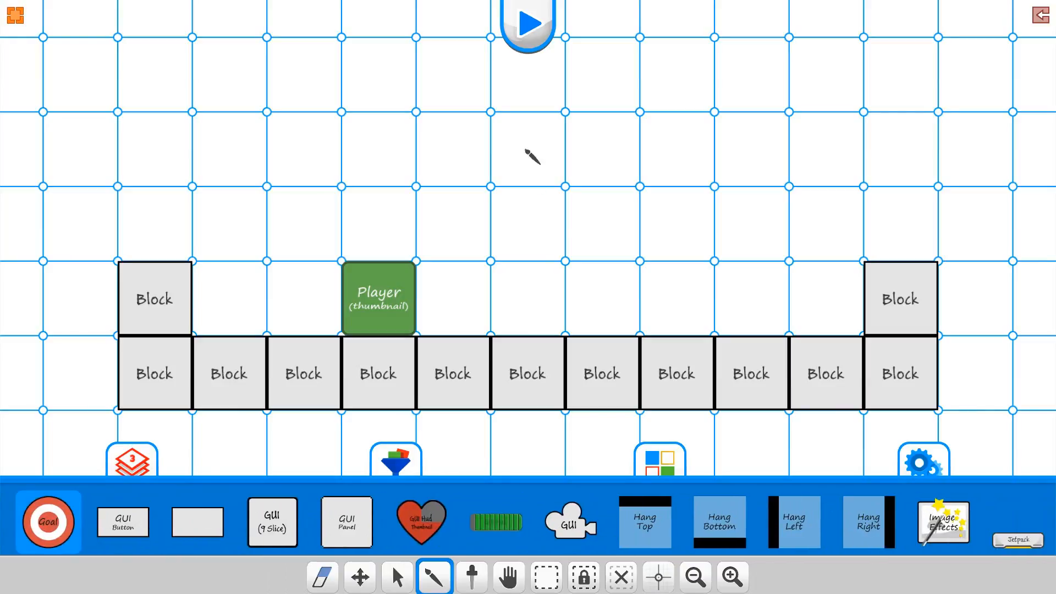
pyautogui.click(605, 224)
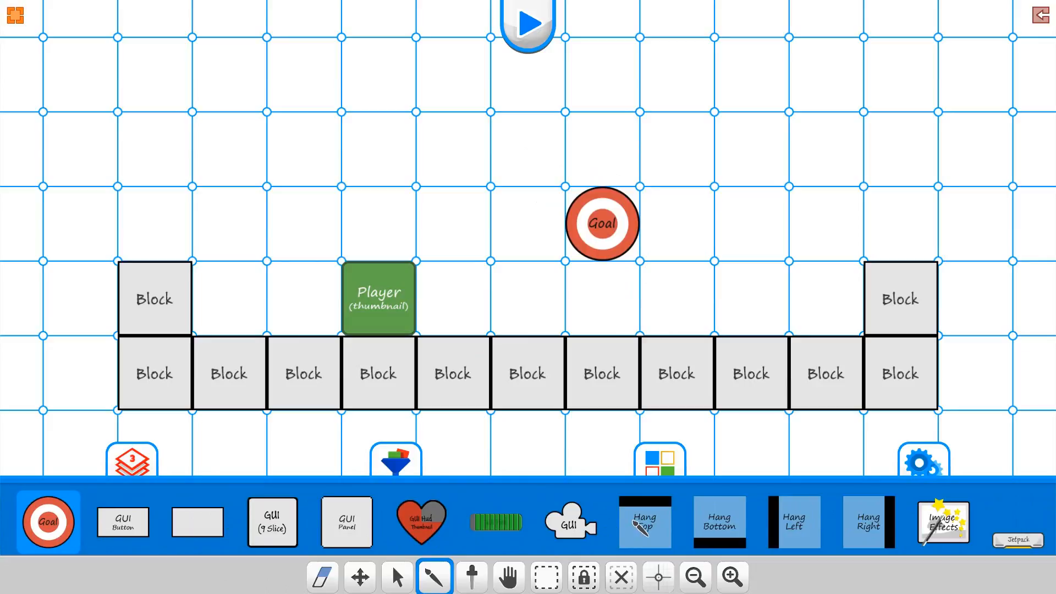
# - Place a coin Pickup on the floor, two cells to the right of the Player
pyautogui.scroll(-6, 641, 528)
pyautogui.scroll(-7, 518, 529)
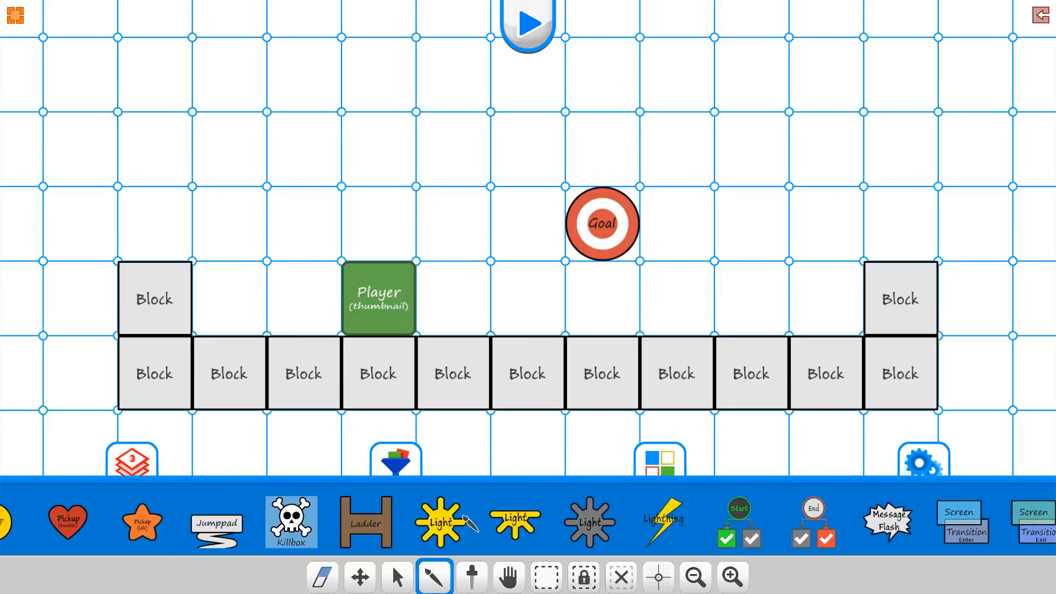
pyautogui.scroll(2, 517, 529)
pyautogui.click(251, 530)
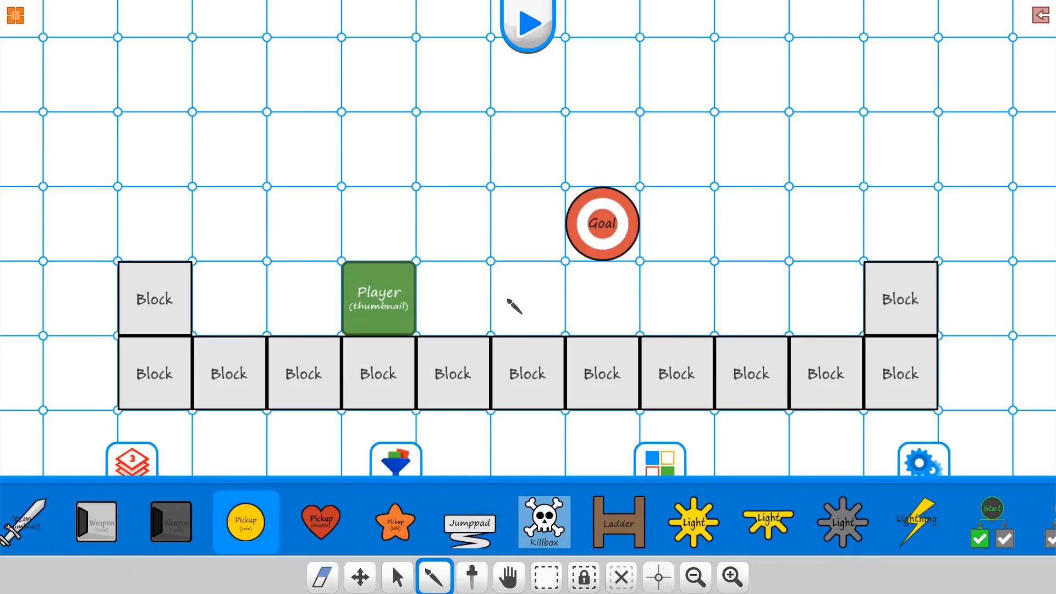
pyautogui.click(529, 300)
# - Place an End scene manager tile in the cell directly above the Goal
pyautogui.scroll(-6, 335, 529)
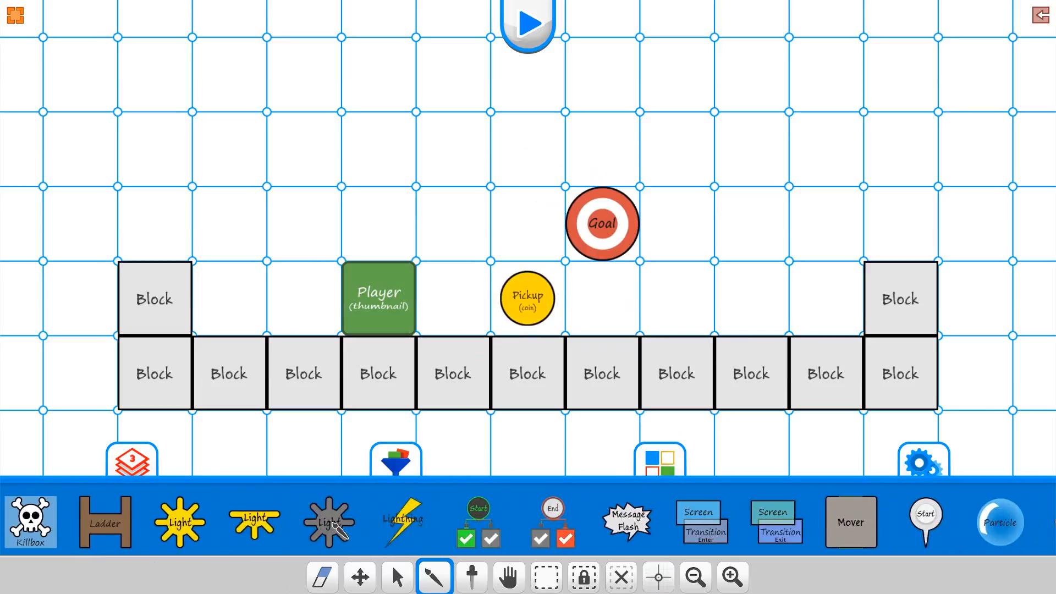
pyautogui.scroll(-8, 589, 533)
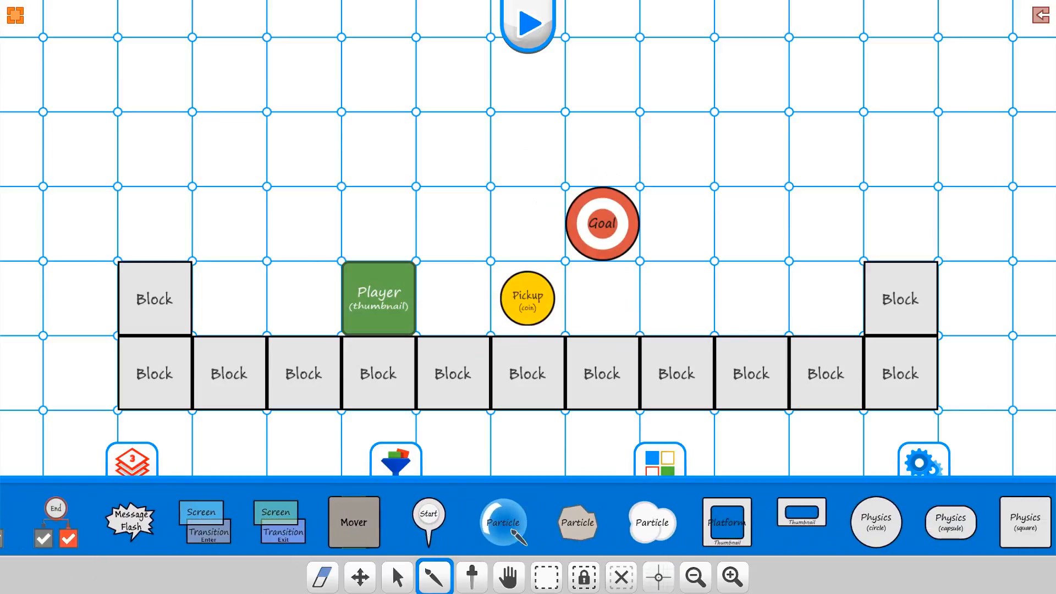
pyautogui.scroll(-5, 589, 532)
pyautogui.scroll(14, 590, 528)
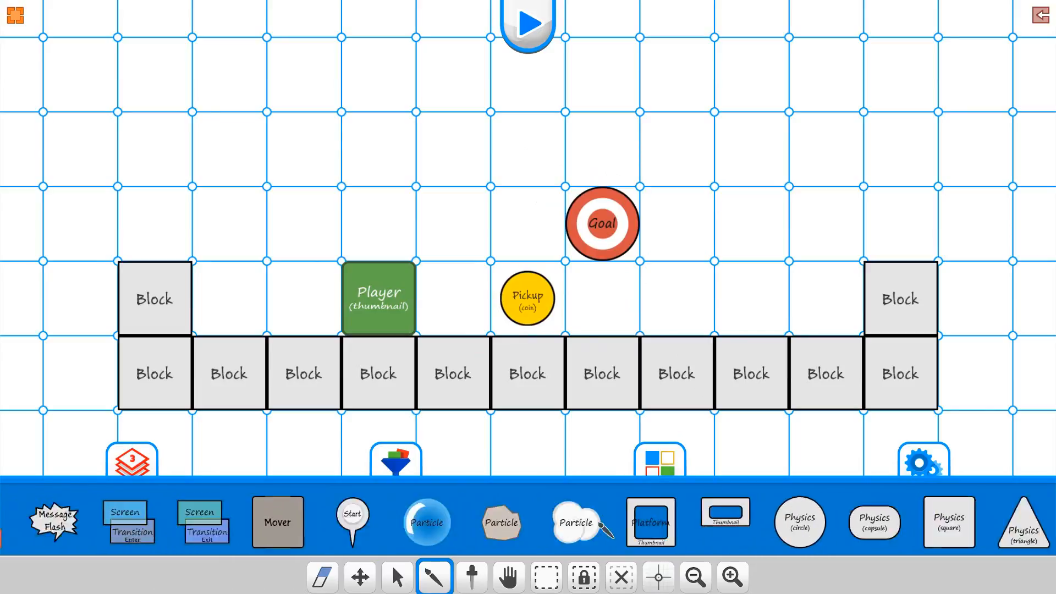
pyautogui.scroll(5, 593, 526)
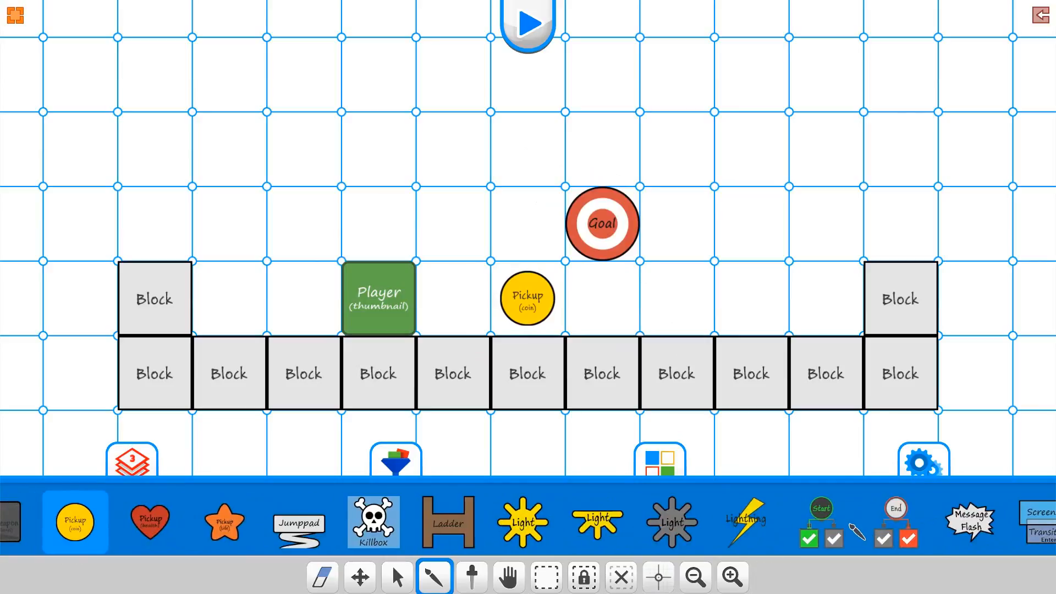
pyautogui.click(896, 523)
pyautogui.click(610, 148)
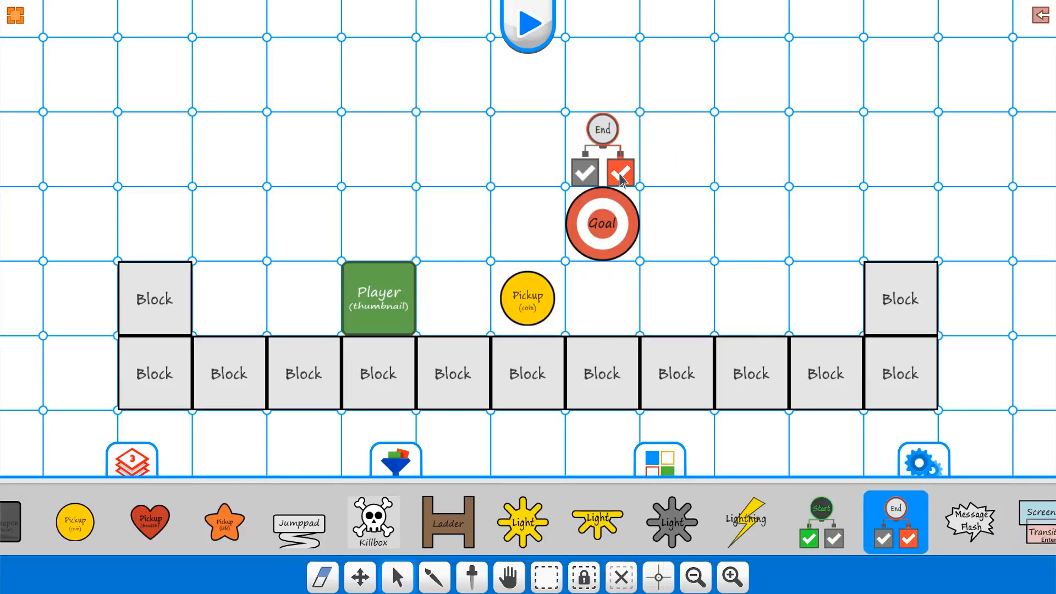
# - Link the Goal tile to the End scene manager with the check-mark-and-flag connection
pyautogui.click(619, 173)
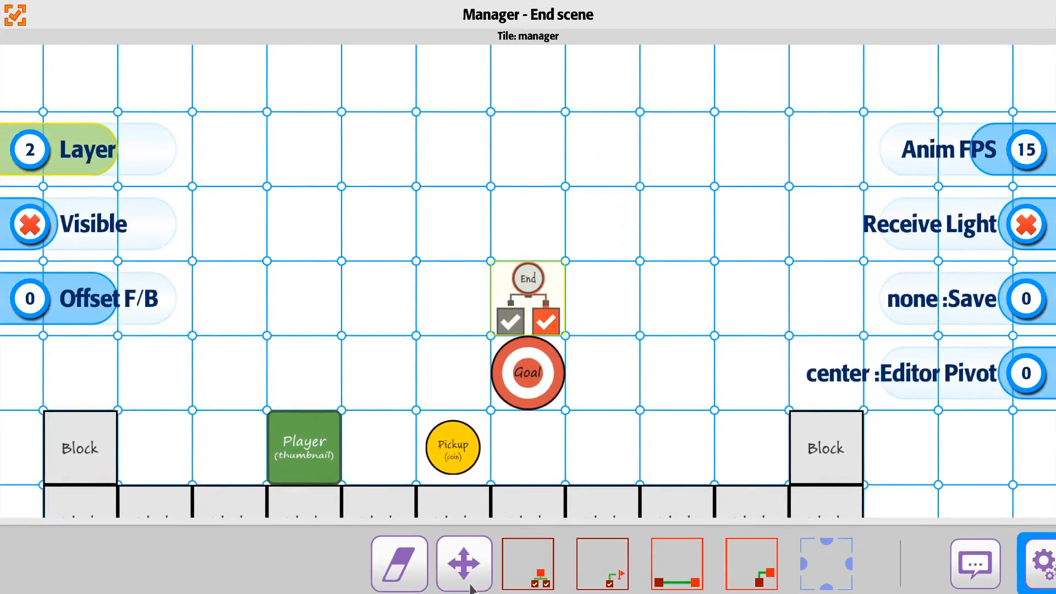
pyautogui.click(602, 563)
pyautogui.click(543, 378)
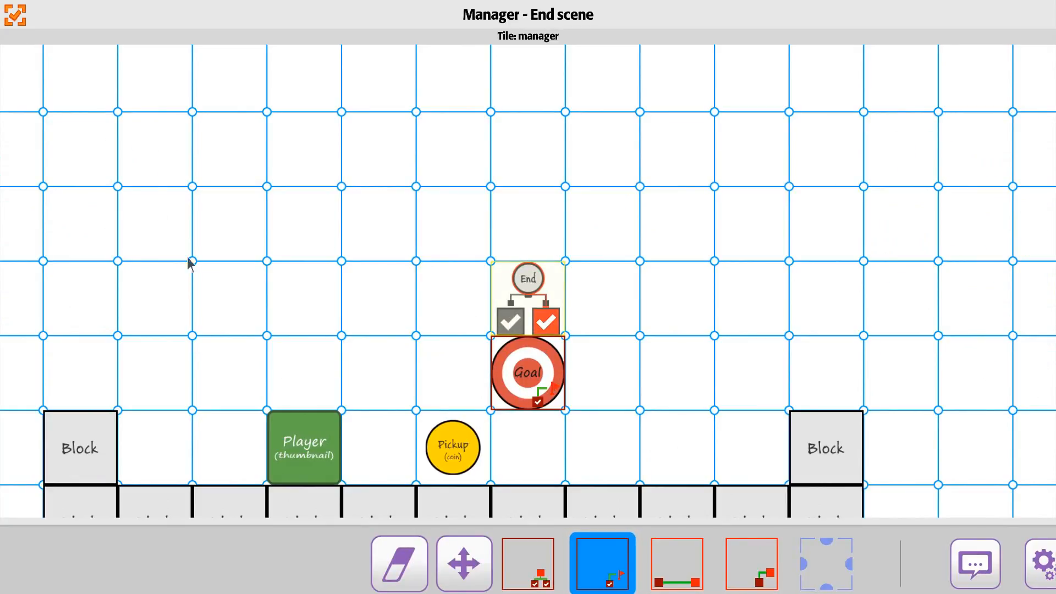
pyautogui.click(18, 18)
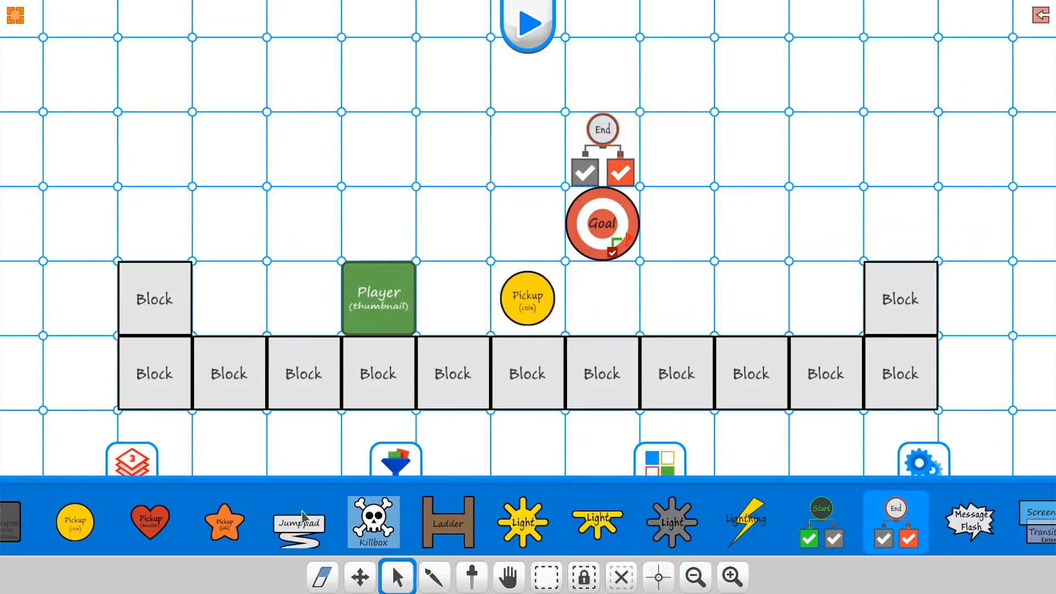
# - In the Goal tile's team rules, turn off Enable Goal Teams and set Team Win By to items
pyautogui.scroll(10, 394, 525)
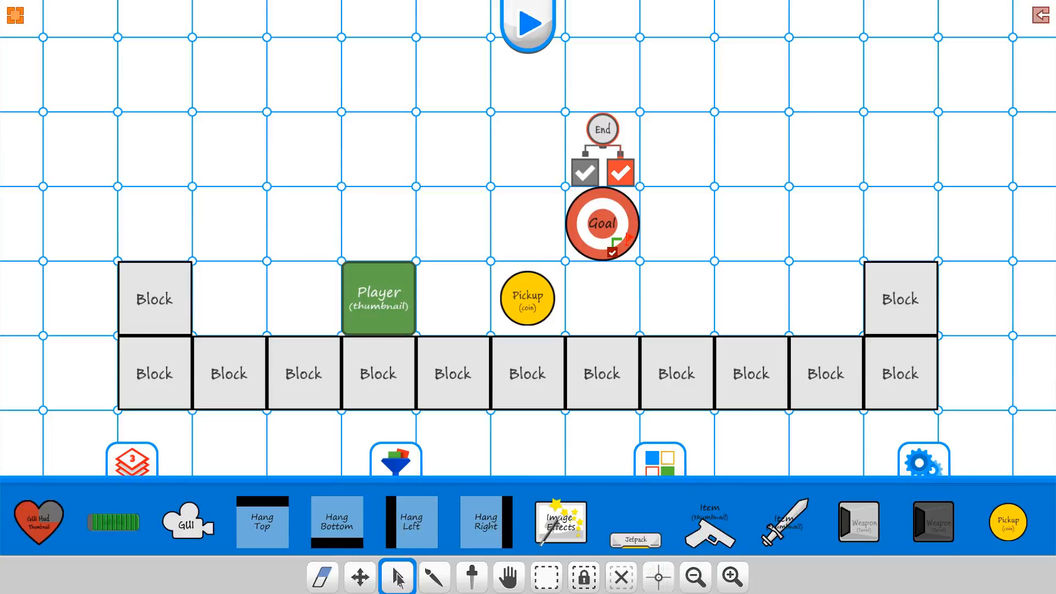
pyautogui.click(611, 238)
pyautogui.moveTo(865, 530); pyautogui.dragTo(190, 537)
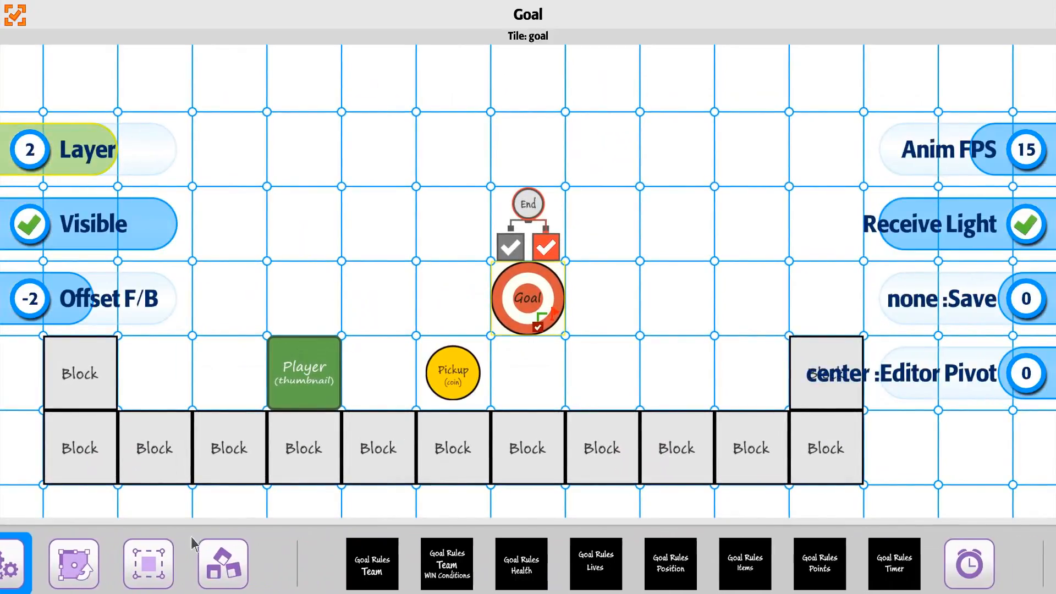
pyautogui.moveTo(312, 555); pyautogui.dragTo(243, 552)
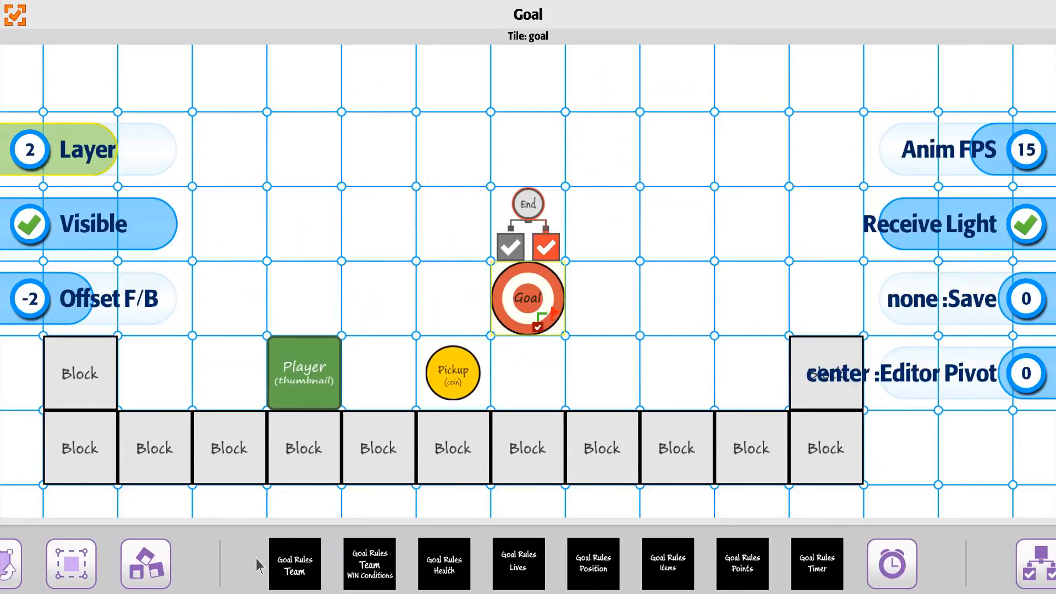
pyautogui.click(272, 567)
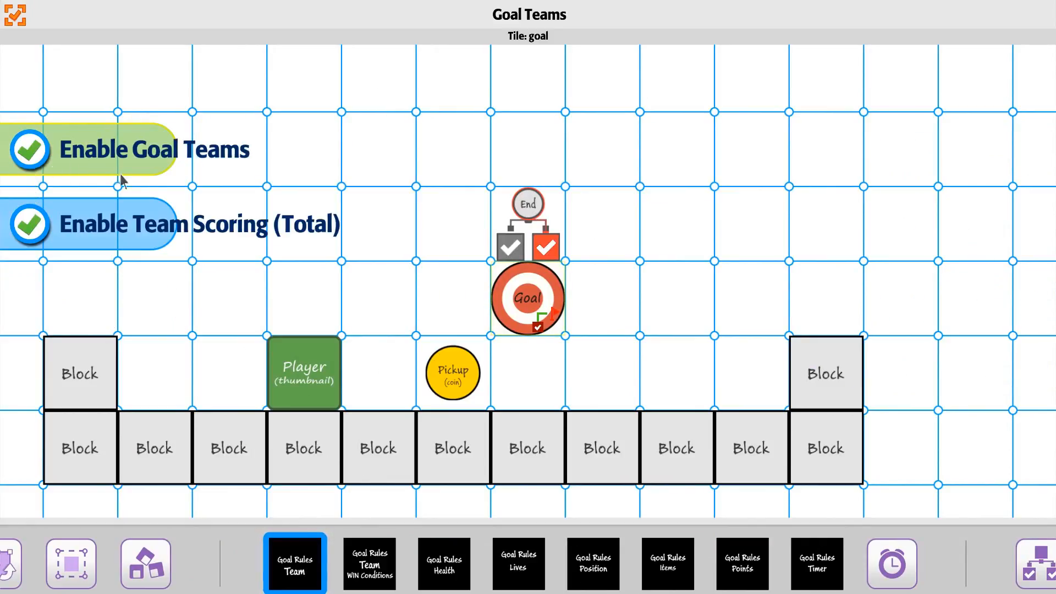
pyautogui.click(28, 158)
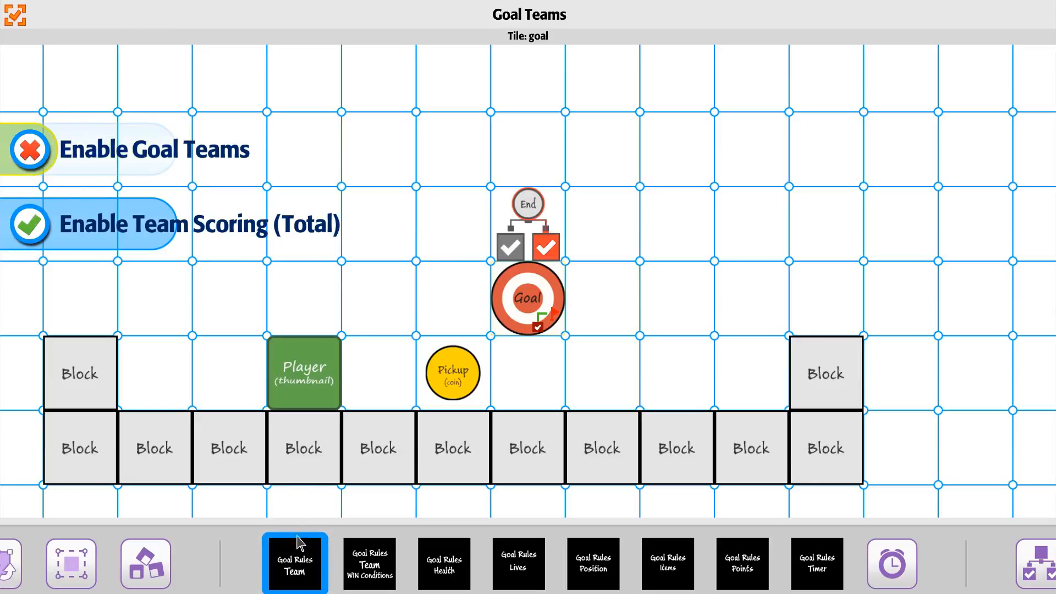
pyautogui.click(344, 564)
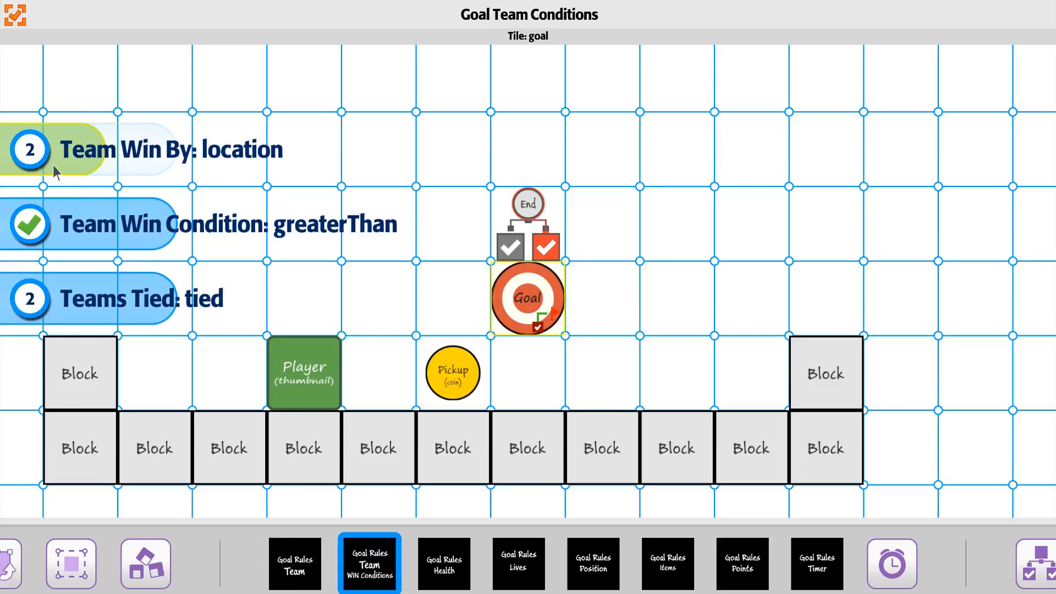
pyautogui.moveTo(92, 156)
pyautogui.mouseDown()
pyautogui.moveTo(45, 159)
pyautogui.moveTo(172, 159)
pyautogui.moveTo(87, 161)
pyautogui.moveTo(131, 157)
pyautogui.moveTo(122, 156)
pyautogui.mouseUp()
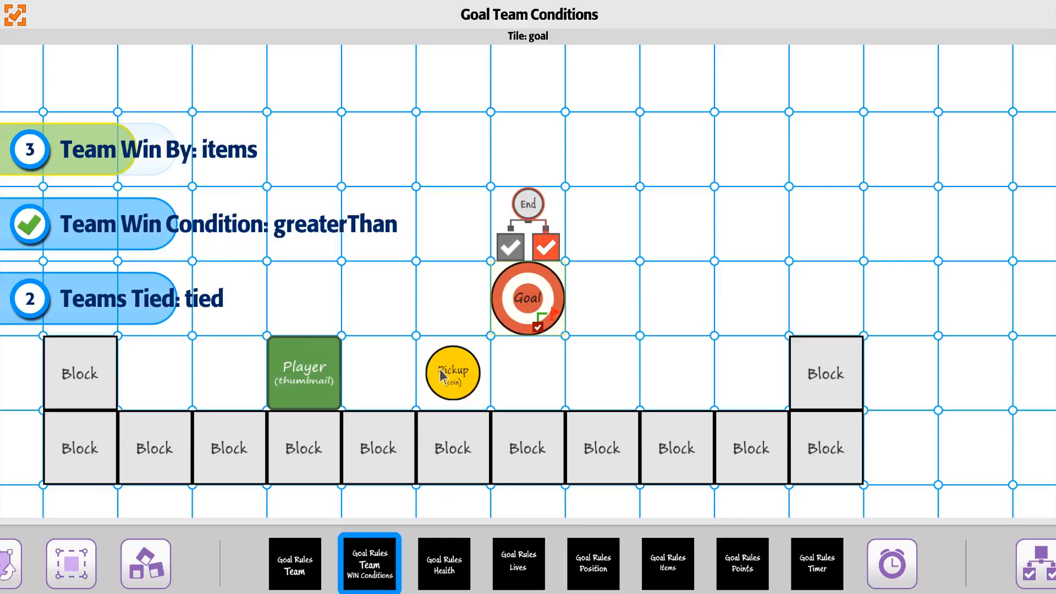
# - In the Goal's item rules, turn on Use Win and set its win condition to greaterOrEqual
pyautogui.click(666, 572)
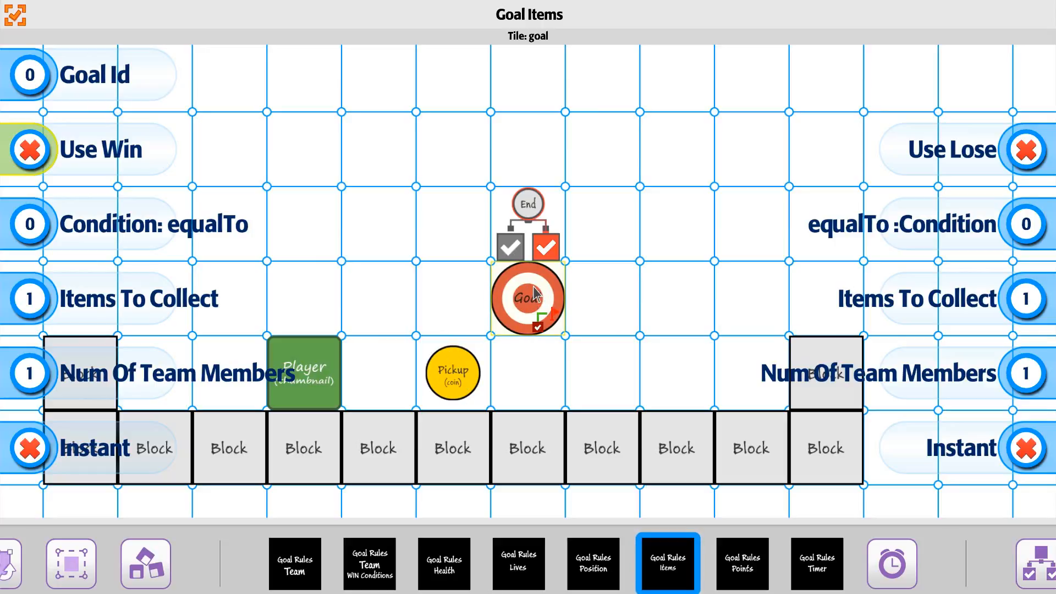
pyautogui.click(31, 155)
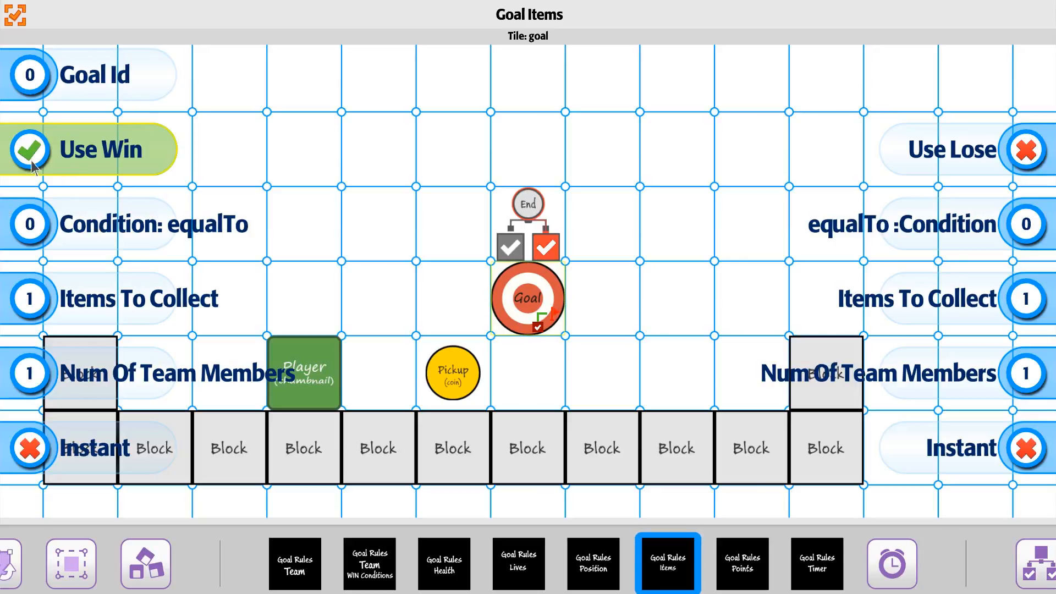
pyautogui.moveTo(25, 238); pyautogui.dragTo(258, 238)
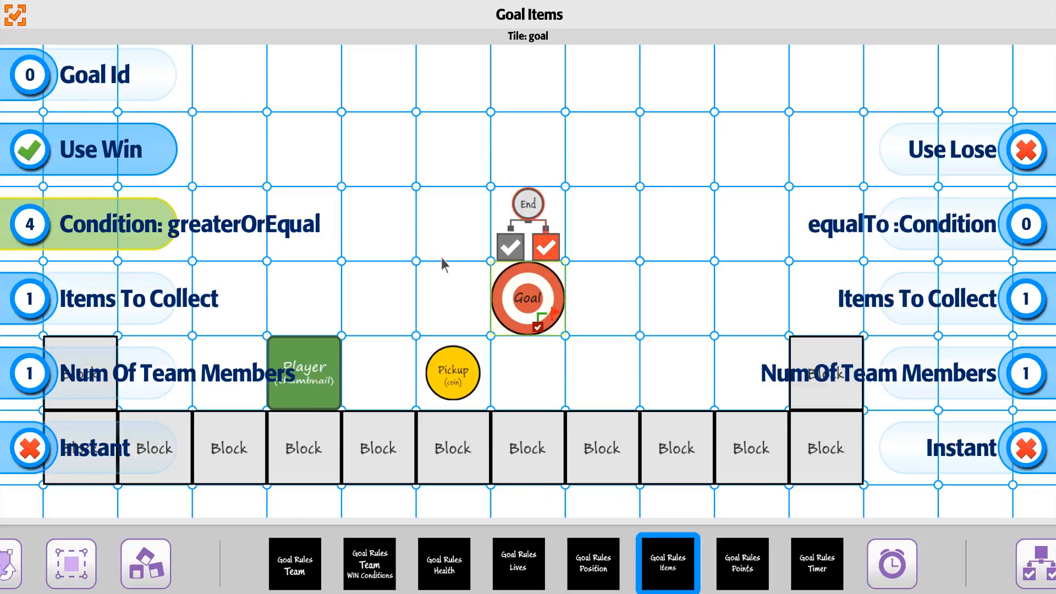
pyautogui.click(18, 21)
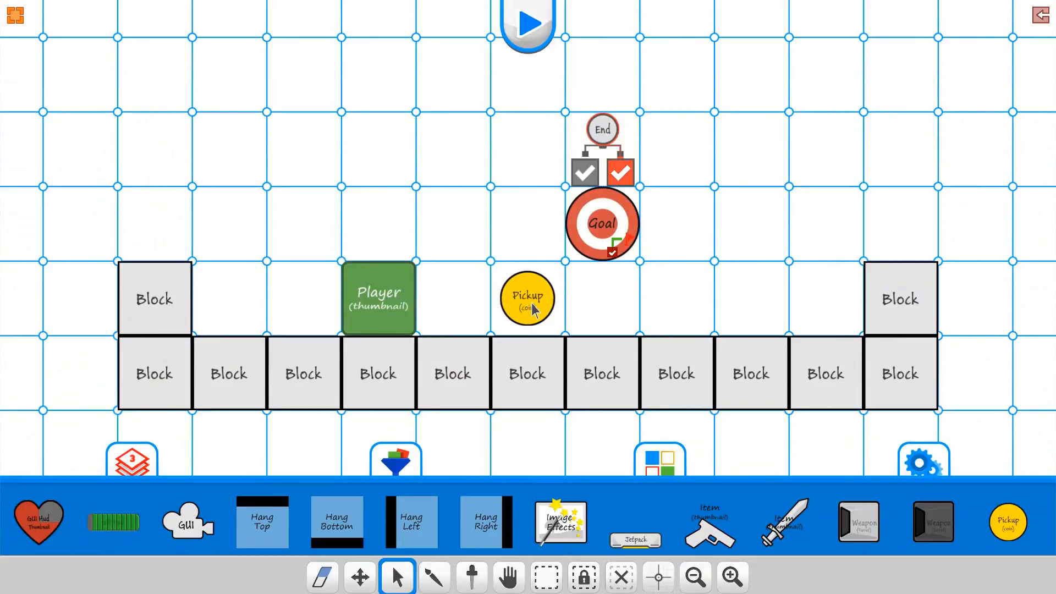
# - Turn on On Enter: Is Item +1 in the coin Pickup's Goal Settings
pyautogui.click(612, 360)
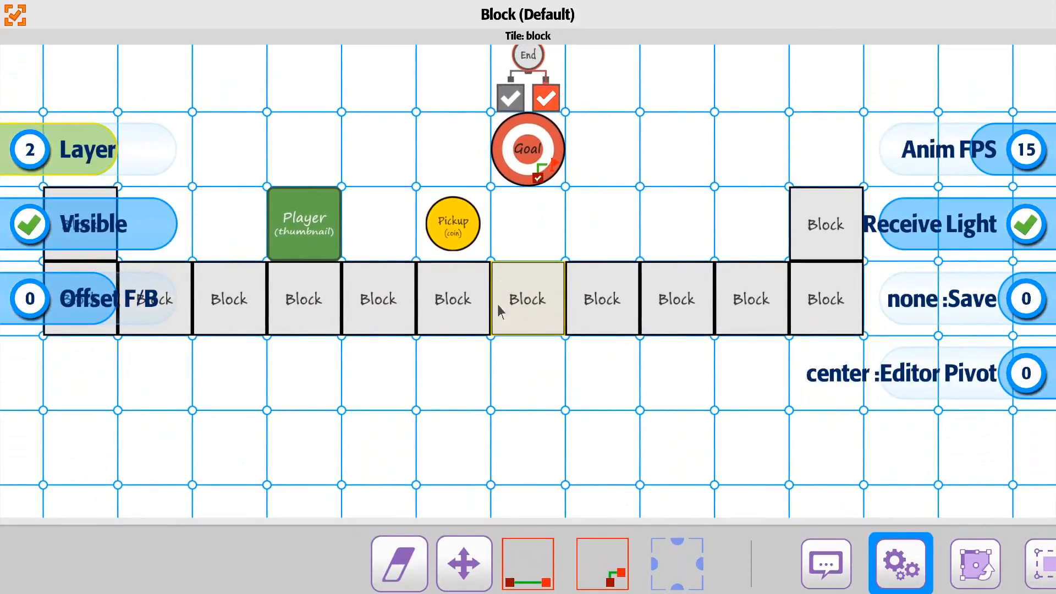
pyautogui.click(16, 15)
pyautogui.click(527, 308)
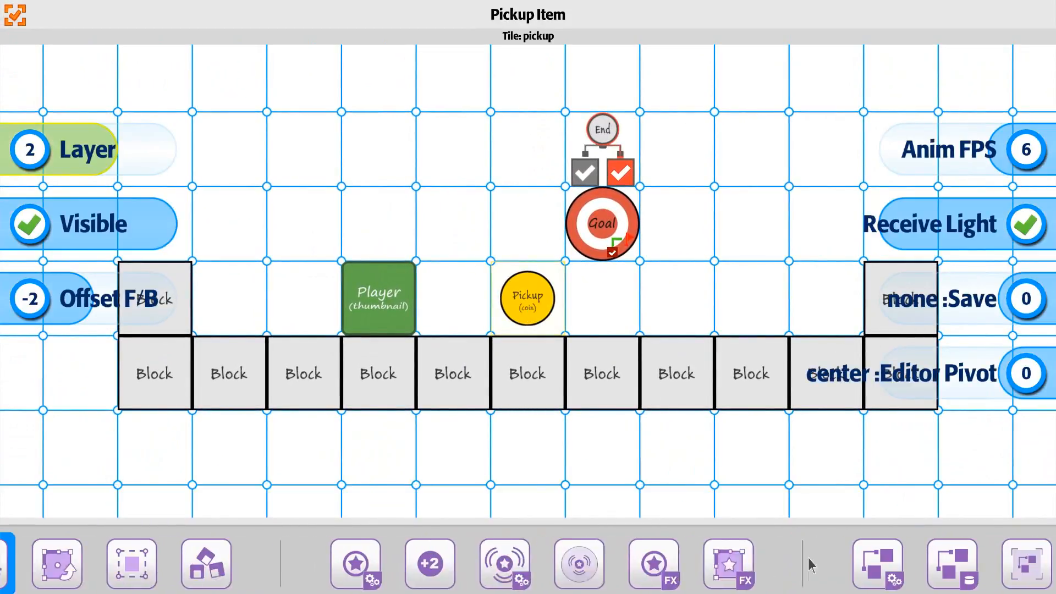
pyautogui.click(448, 564)
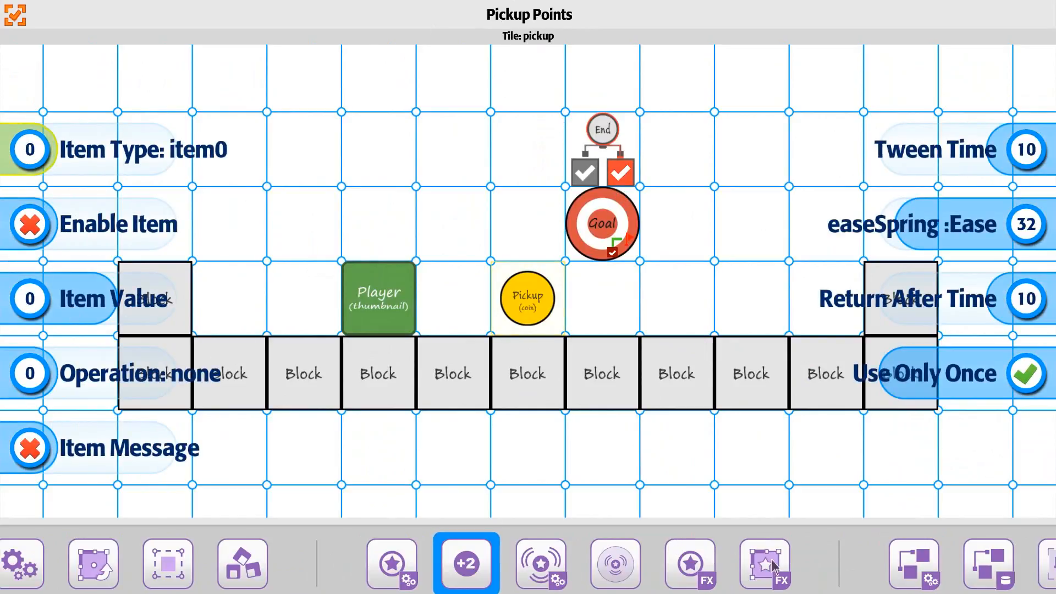
pyautogui.moveTo(772, 560); pyautogui.dragTo(391, 560)
pyautogui.moveTo(892, 564); pyautogui.dragTo(516, 567)
pyautogui.moveTo(1031, 569); pyautogui.dragTo(330, 570)
pyautogui.moveTo(702, 570); pyautogui.dragTo(274, 570)
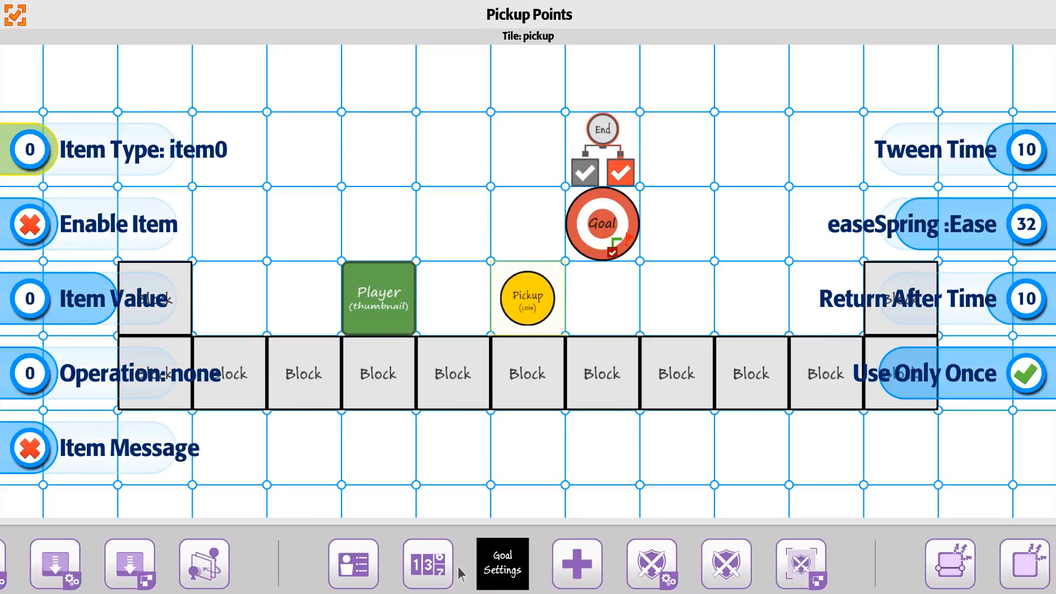
pyautogui.click(488, 568)
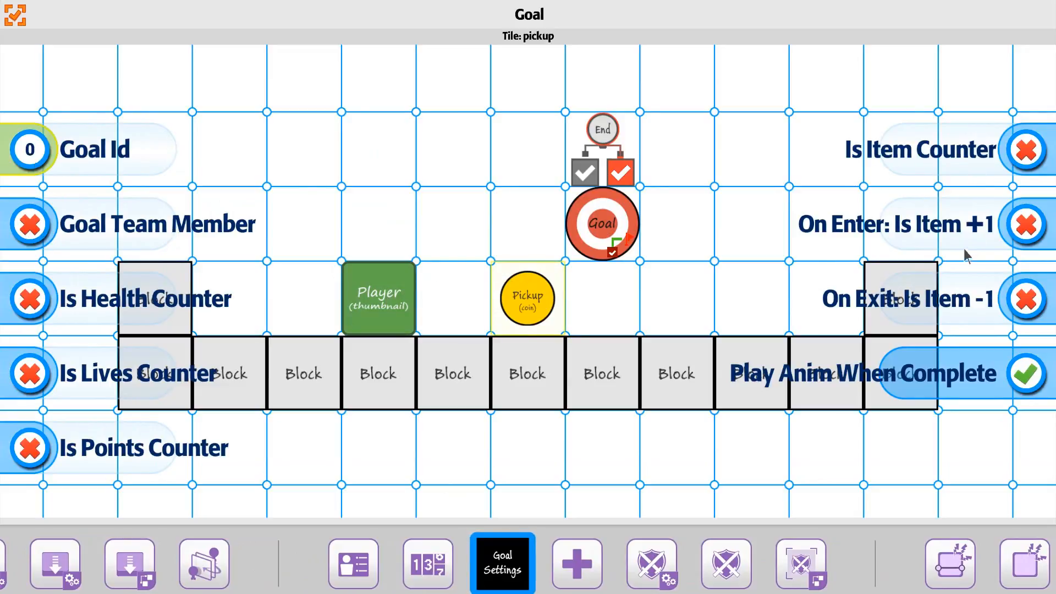
pyautogui.click(1015, 228)
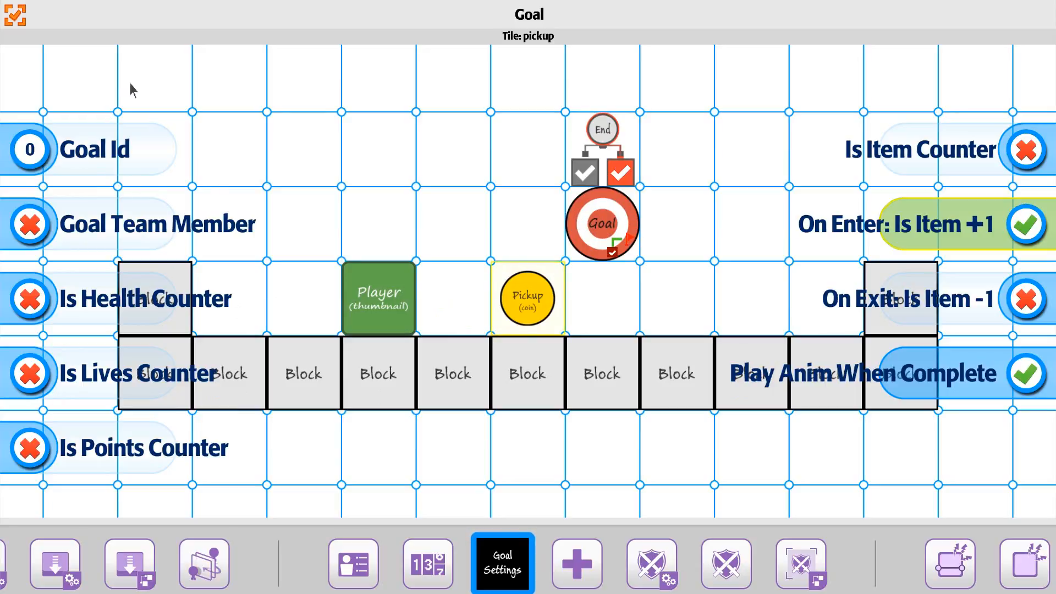
pyautogui.click(17, 18)
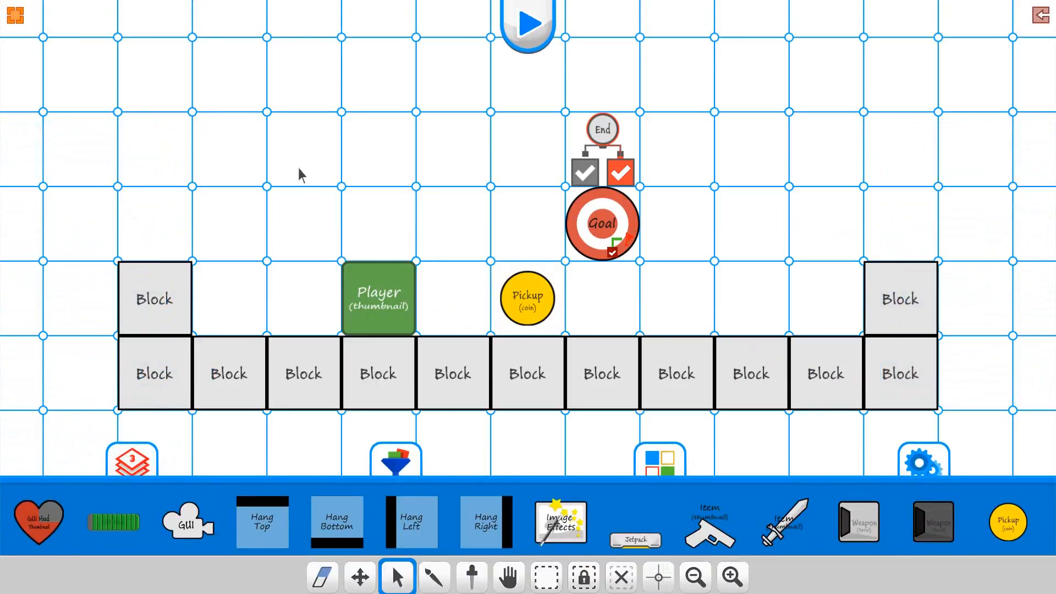
# - Turn on Is Item Counter in the Player tile's Goal Settings
pyautogui.click(372, 301)
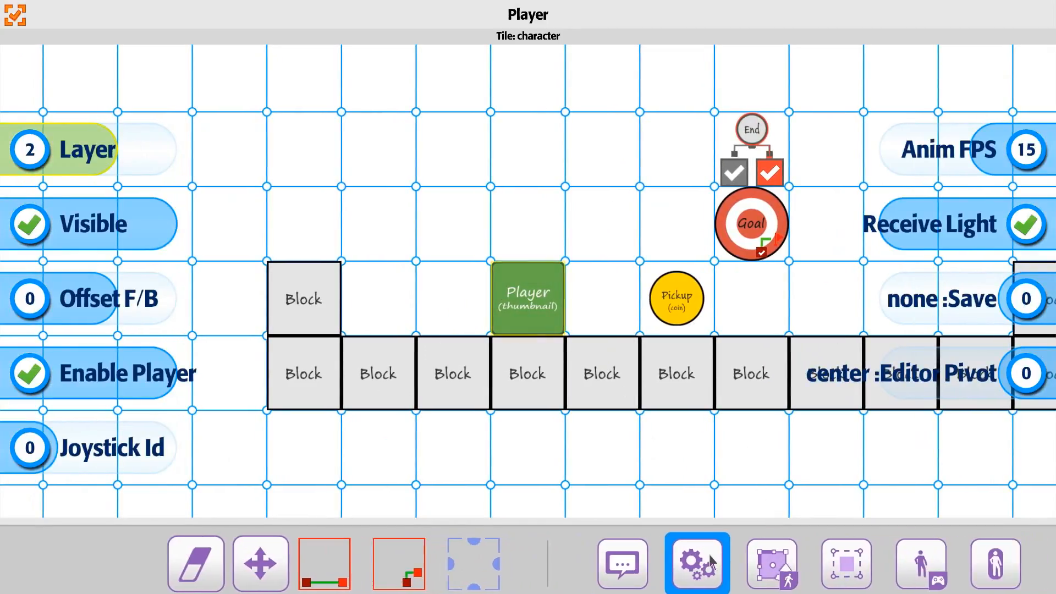
pyautogui.moveTo(641, 562); pyautogui.dragTo(242, 566)
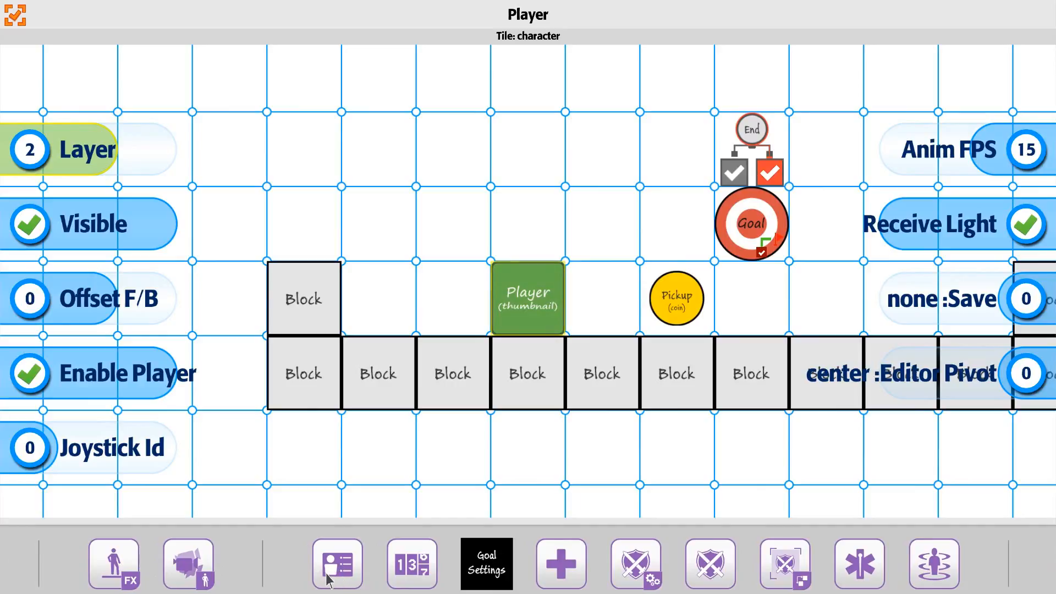
pyautogui.click(506, 567)
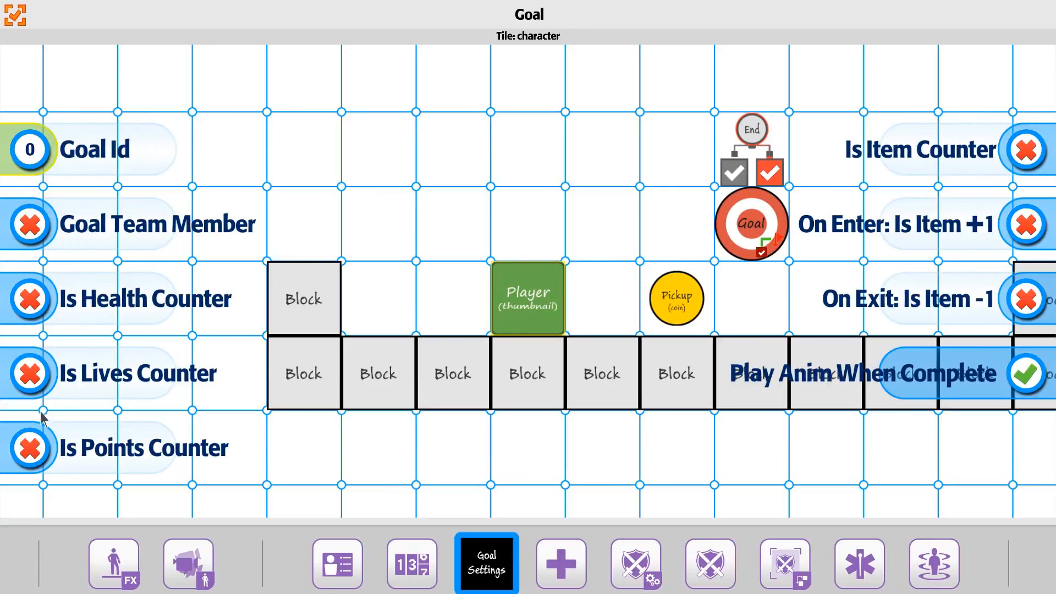
pyautogui.click(1030, 155)
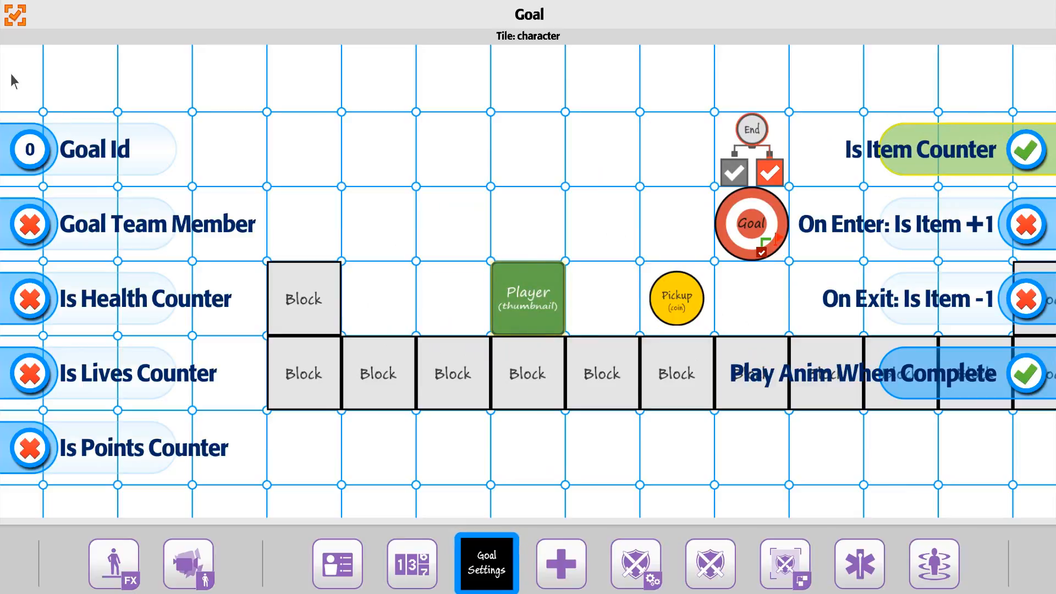
pyautogui.click(19, 21)
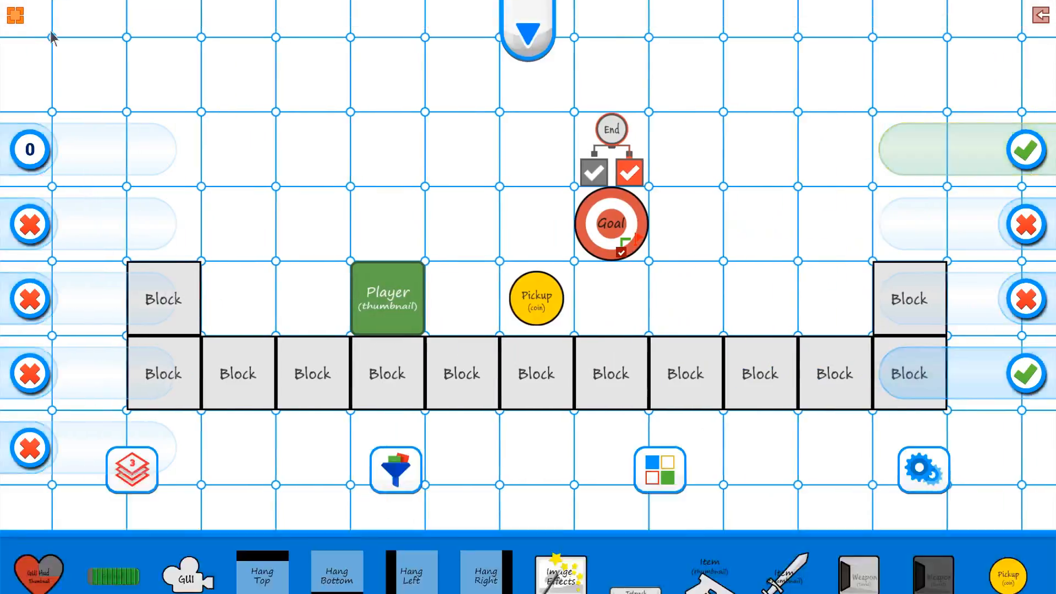
# - In the Goal tile's Manager World Level settings, set the Level Id to 4
pyautogui.click(602, 220)
pyautogui.moveTo(922, 558); pyautogui.dragTo(187, 553)
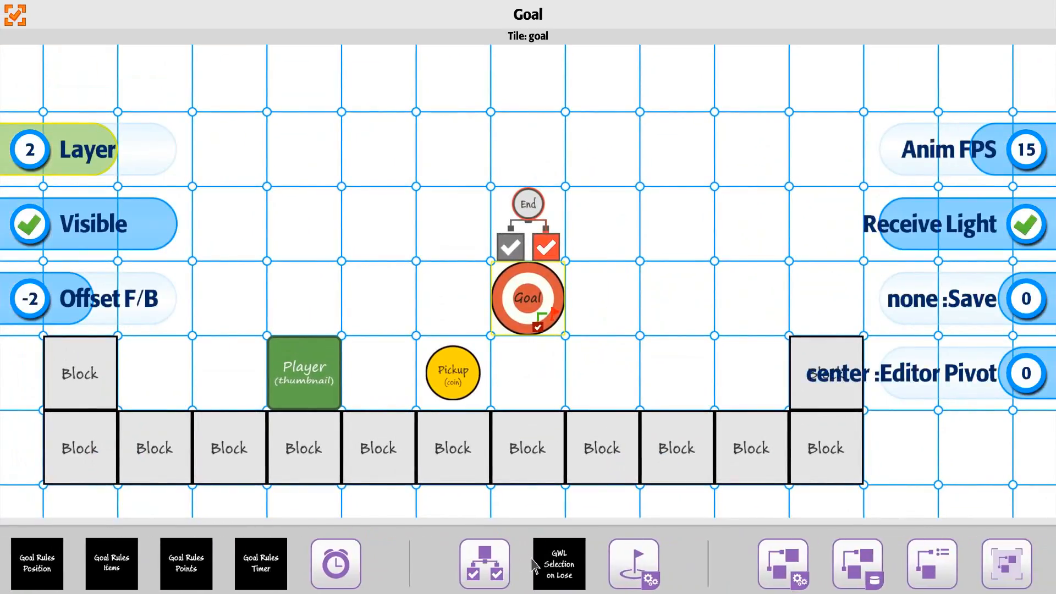
pyautogui.click(470, 558)
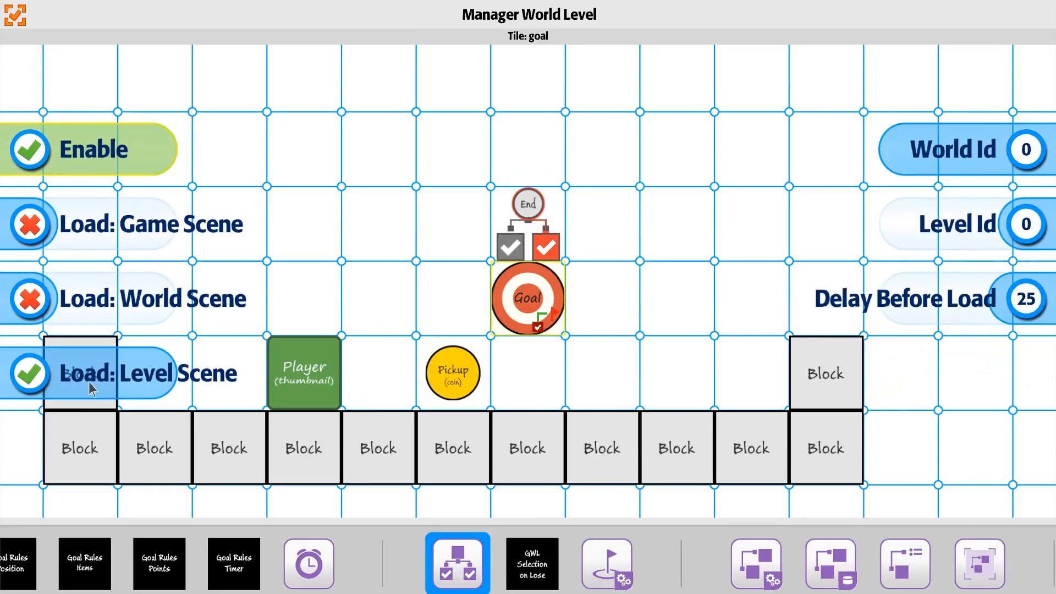
pyautogui.moveTo(1028, 231); pyautogui.dragTo(822, 230)
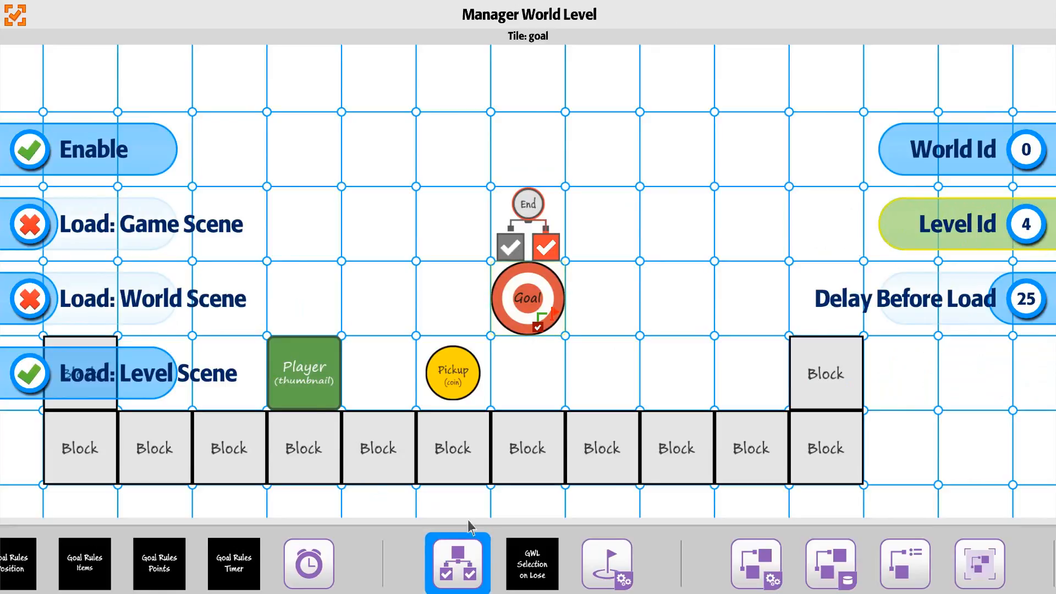
# - Enable the Goal's Manager World Level Lose settings, with Level Id 4 and Delay Before Load 35
pyautogui.click(518, 582)
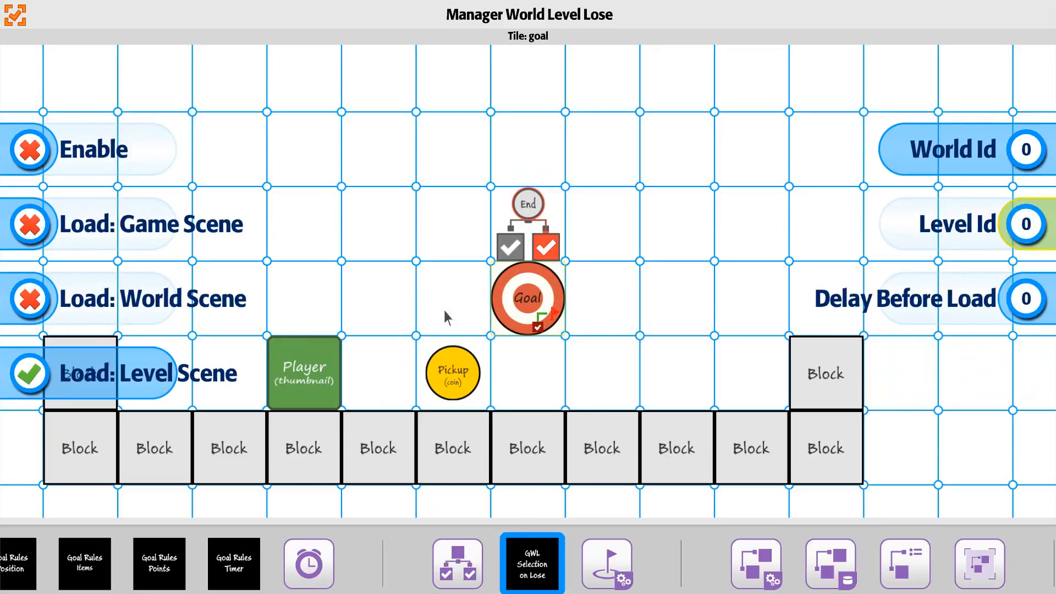
pyautogui.click(39, 156)
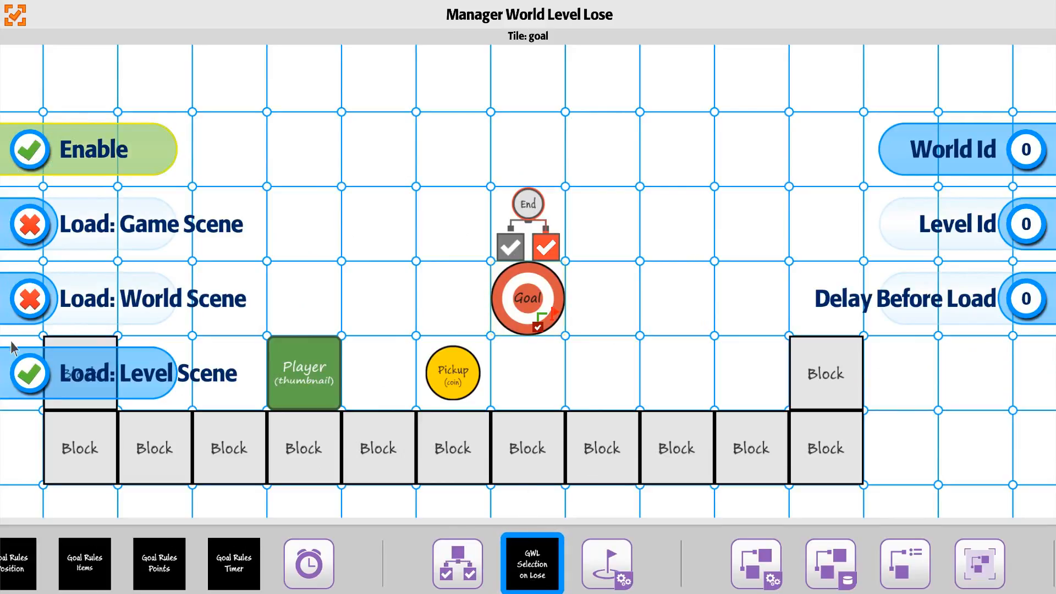
pyautogui.click(25, 387)
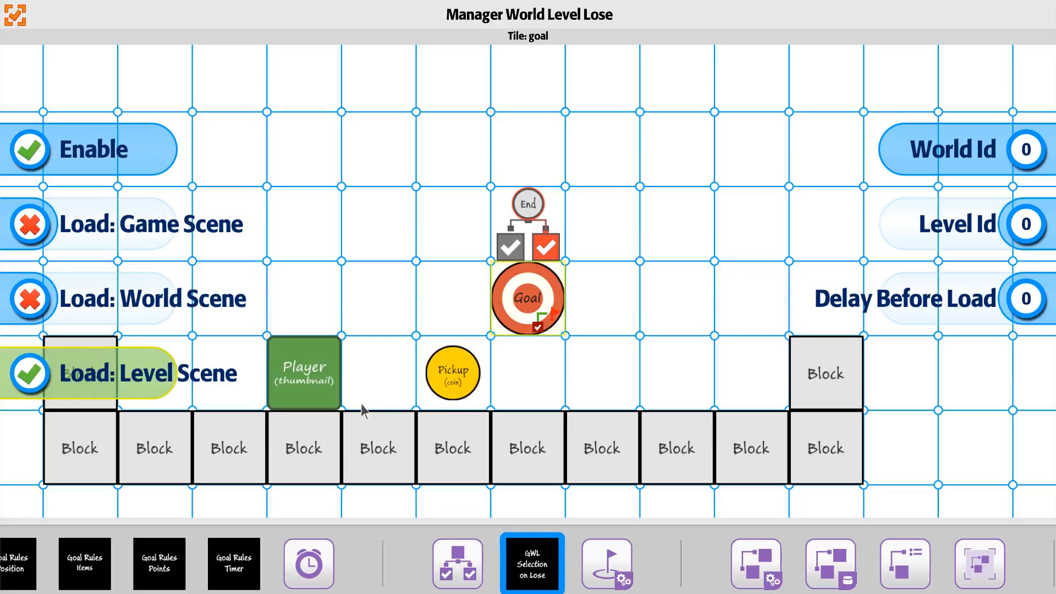
pyautogui.click(1033, 230)
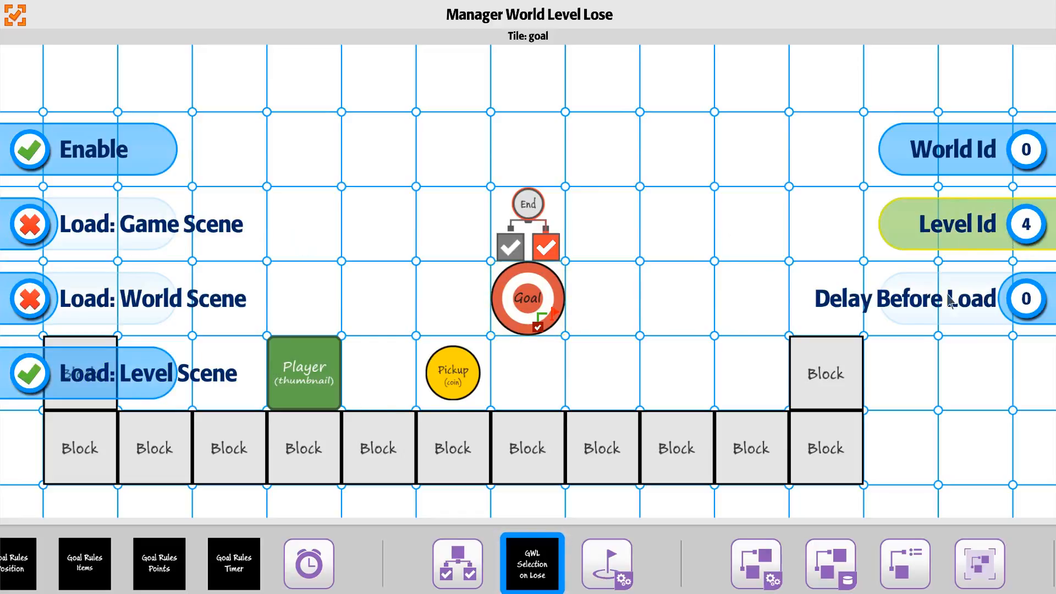
pyautogui.click(1033, 312)
pyautogui.moveTo(1030, 306); pyautogui.dragTo(1023, 313)
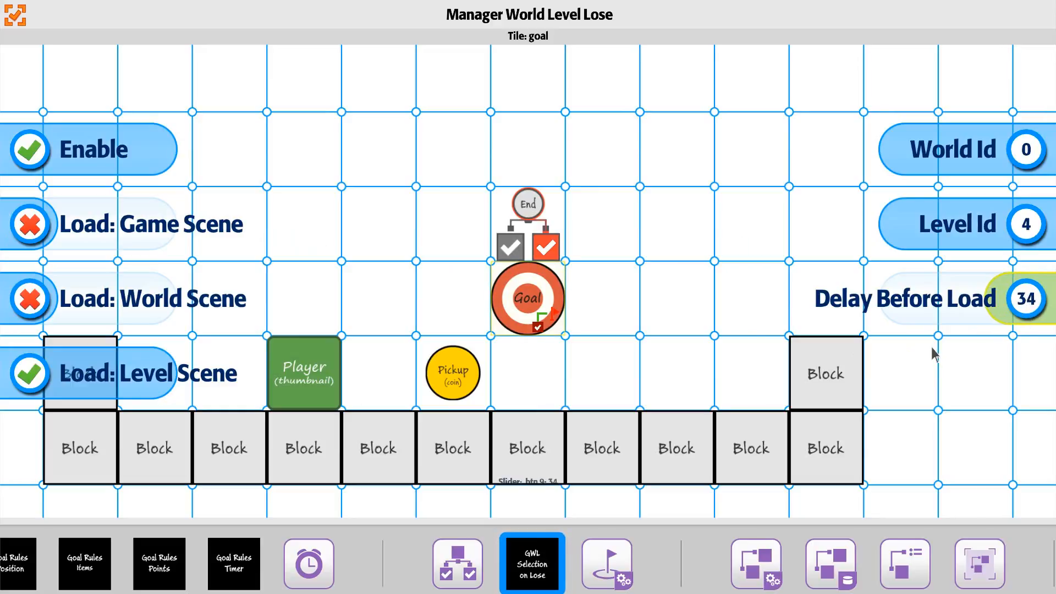
# - Set Delay Before Load to 35 in the Goal's Manager World Level settings and return to the level
pyautogui.click(470, 574)
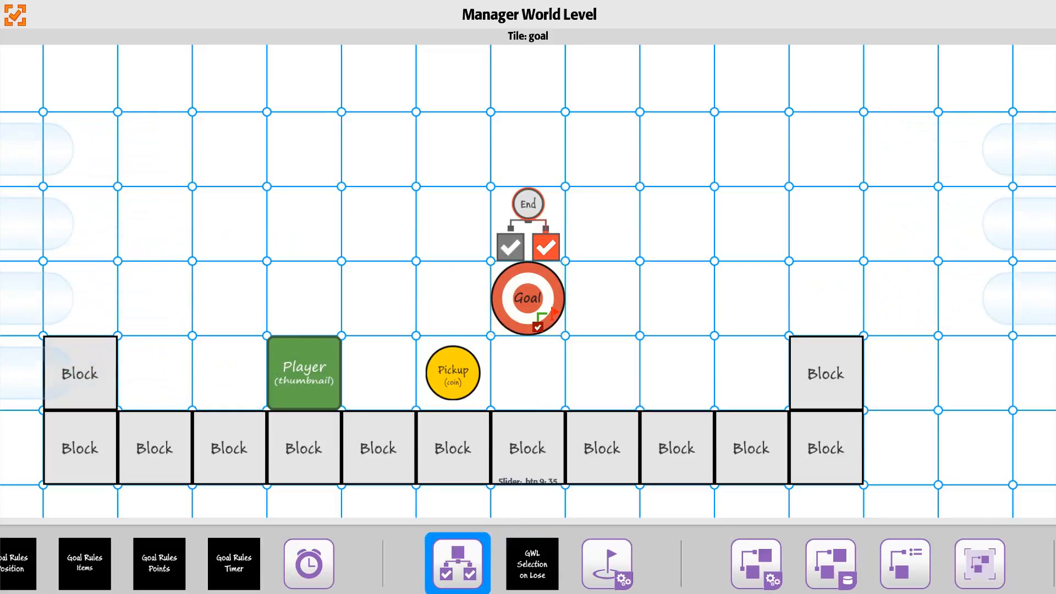
pyautogui.moveTo(1023, 306); pyautogui.dragTo(1030, 345)
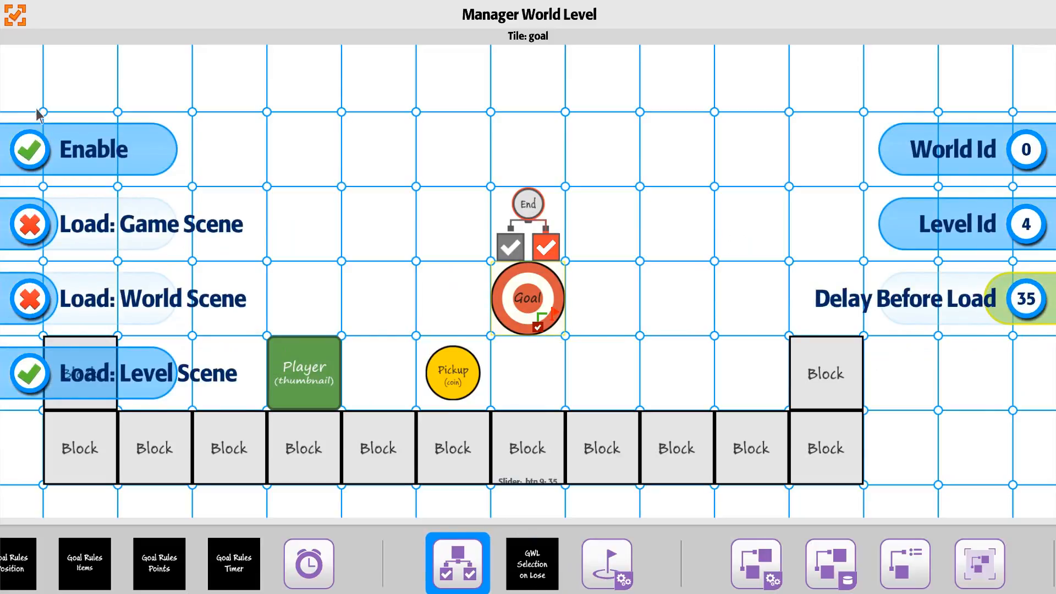
pyautogui.click(19, 21)
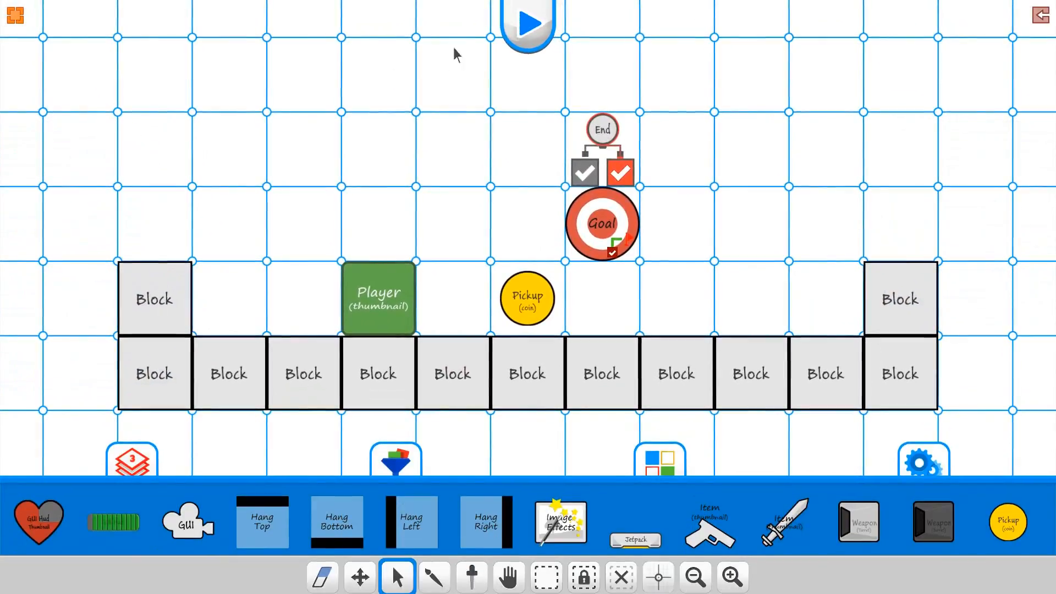
# - Play-test the level by moving the player into the coin pickup
pyautogui.click(526, 25)
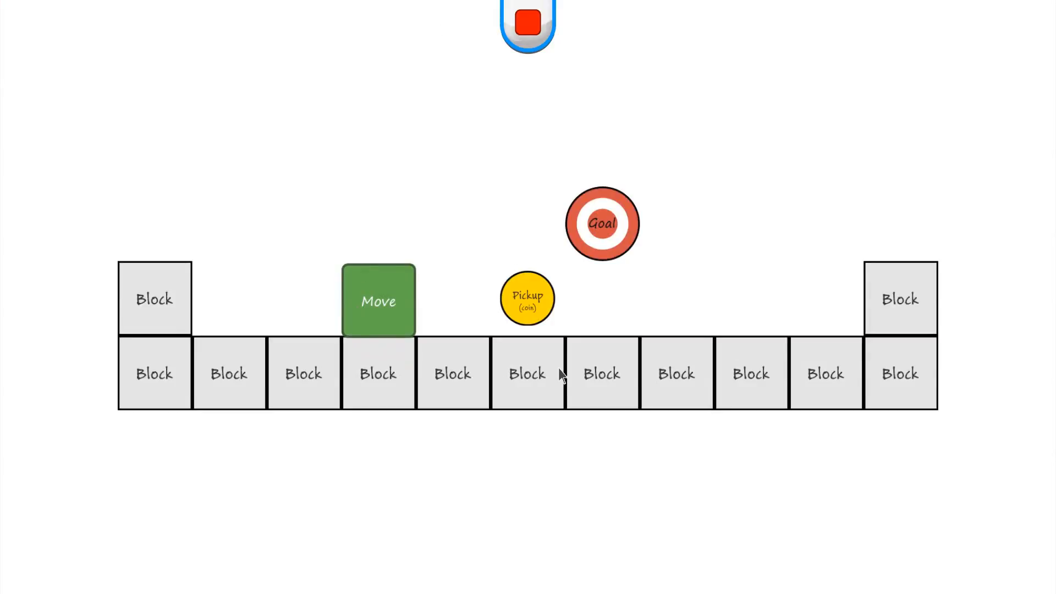
pyautogui.press('Right')
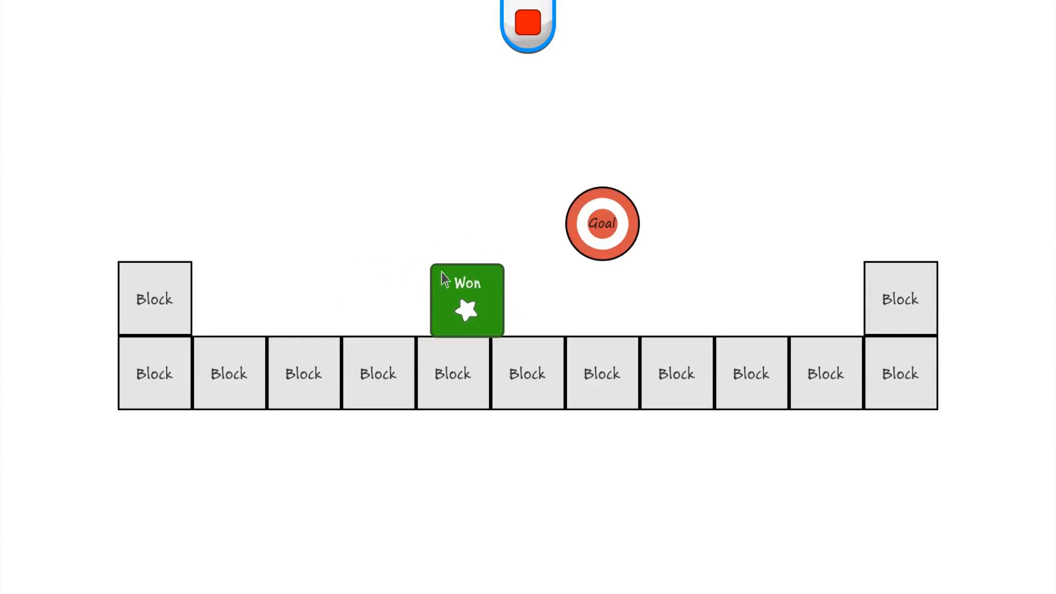